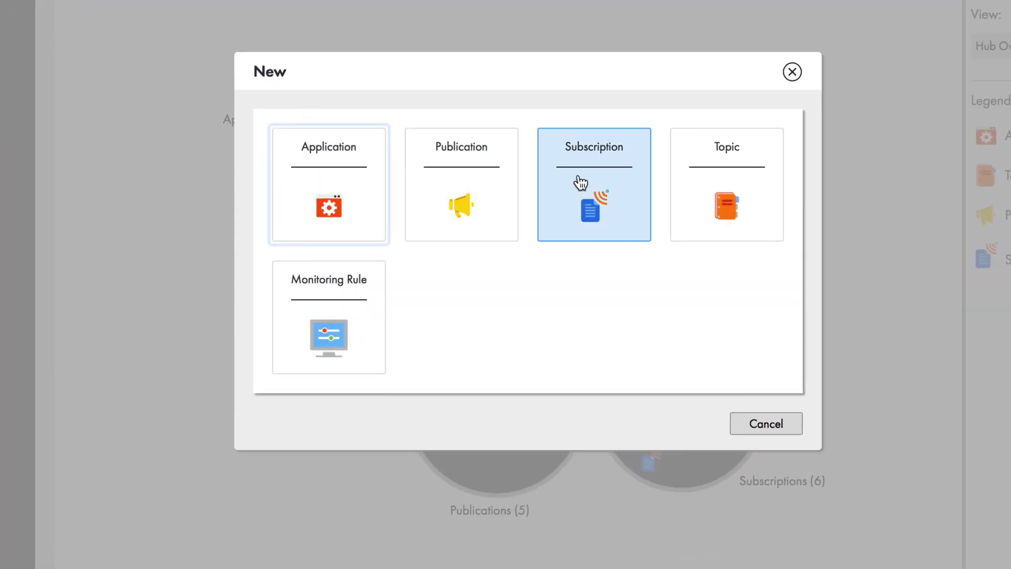
# Step: Choose Topic in the New dialog to begin defining the Finance_Data topic
pyautogui.click(694, 189)
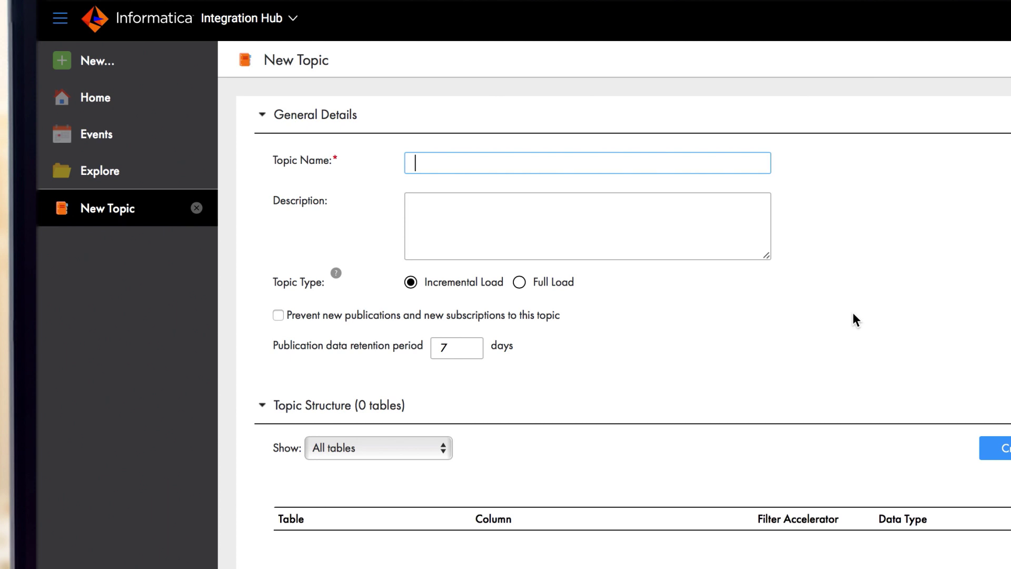
pyautogui.write('Finance_Da')
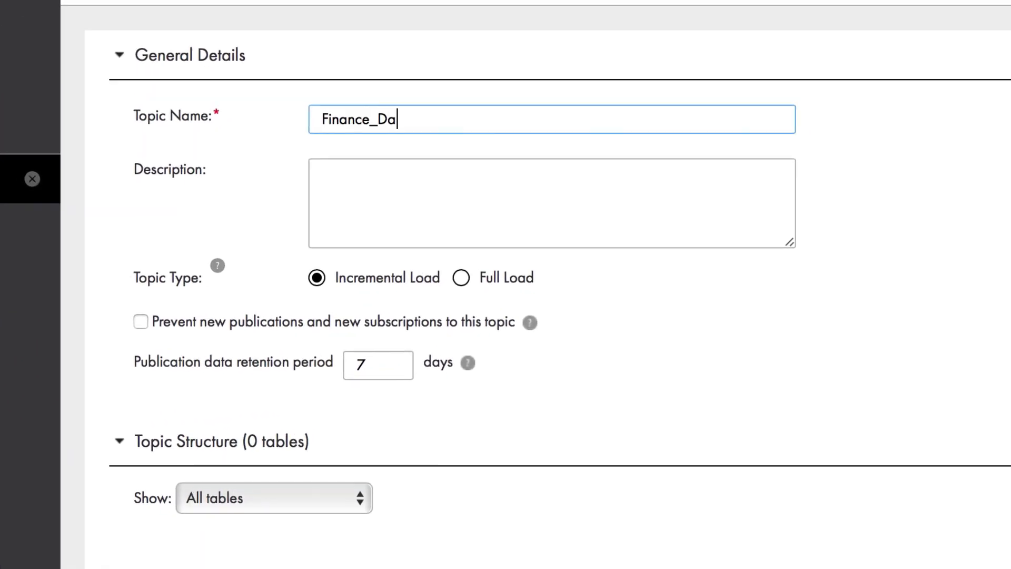
pyautogui.write('ta')
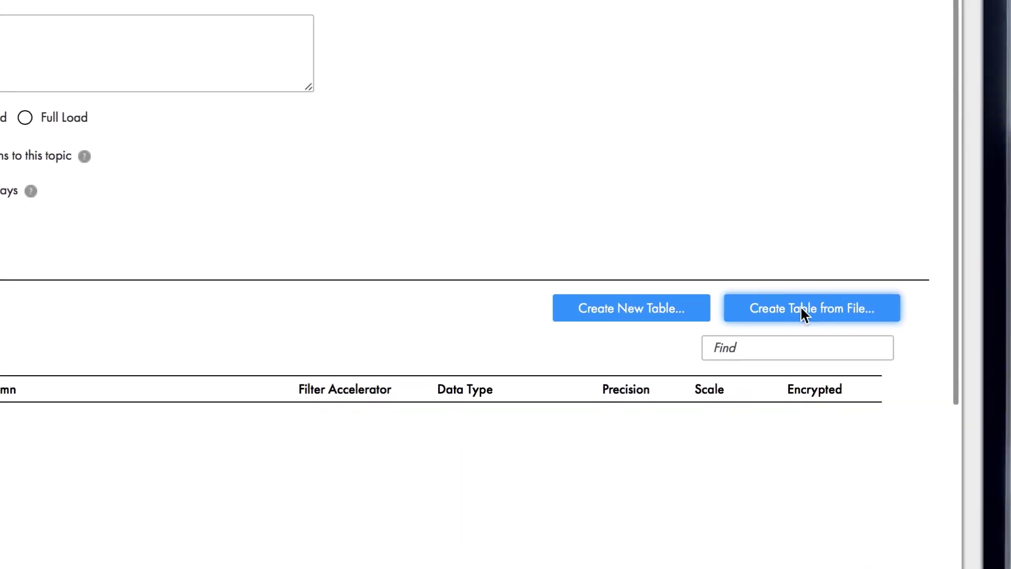
# Step: Import Finance_Table_Structure.csv into the topic as the five-column table Finance_Data
pyautogui.click(801, 308)
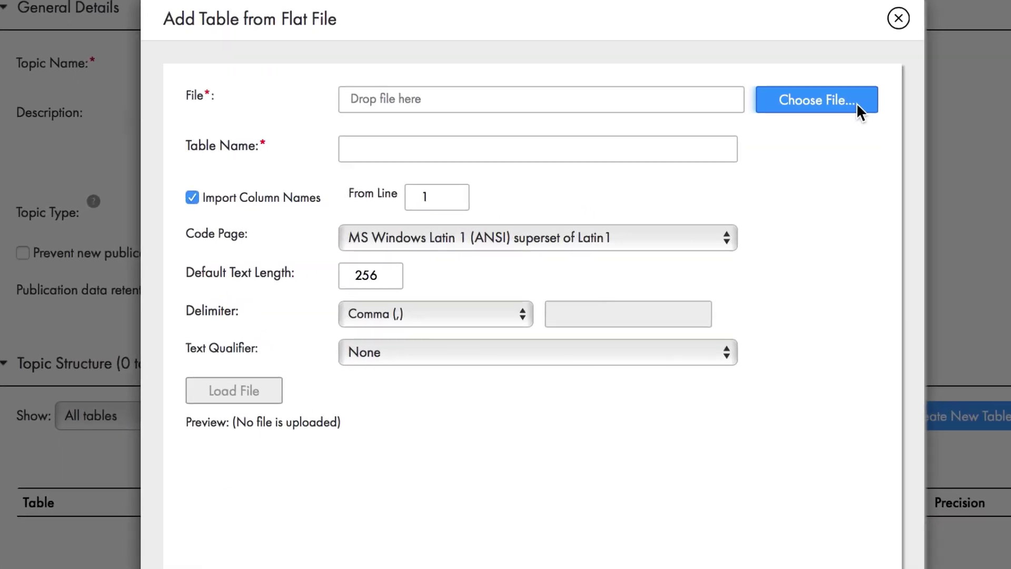
pyautogui.click(812, 117)
pyautogui.click(207, 104)
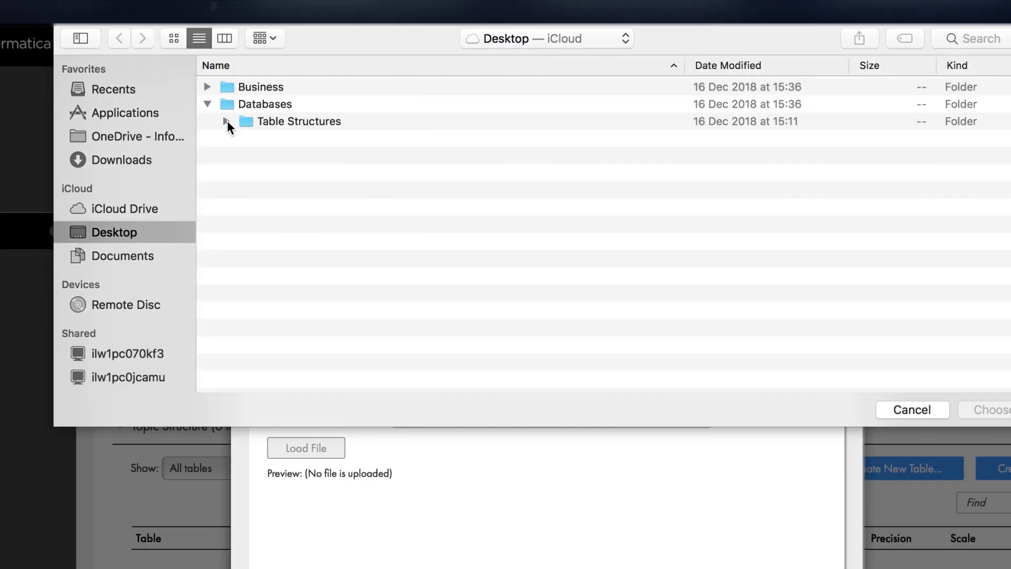
pyautogui.click(227, 121)
pyautogui.click(244, 139)
pyautogui.doubleClick(297, 154)
pyautogui.click(564, 232)
pyautogui.write('Fin')
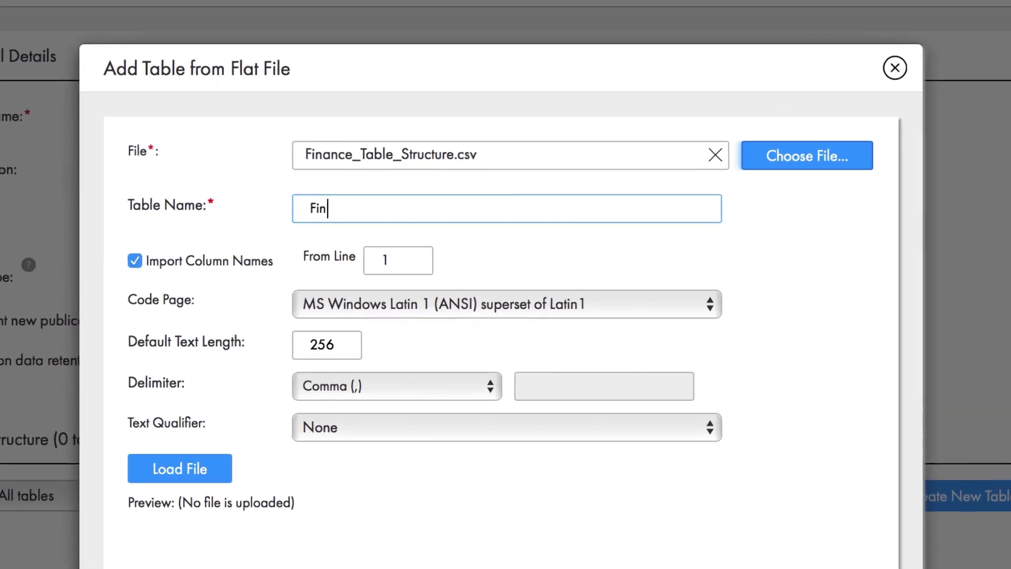
pyautogui.write('ance_Data')
pyautogui.click(159, 472)
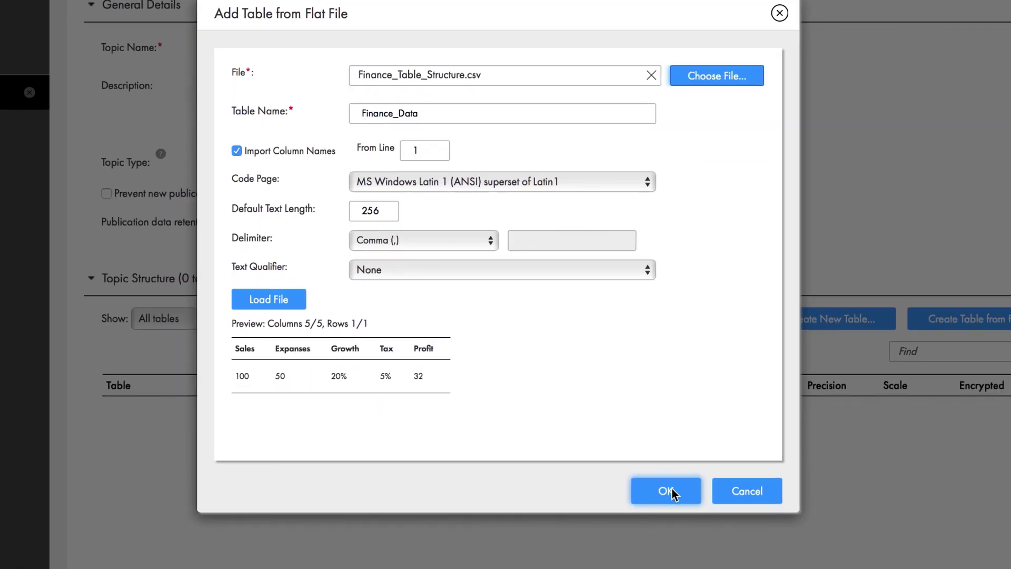
pyautogui.click(668, 491)
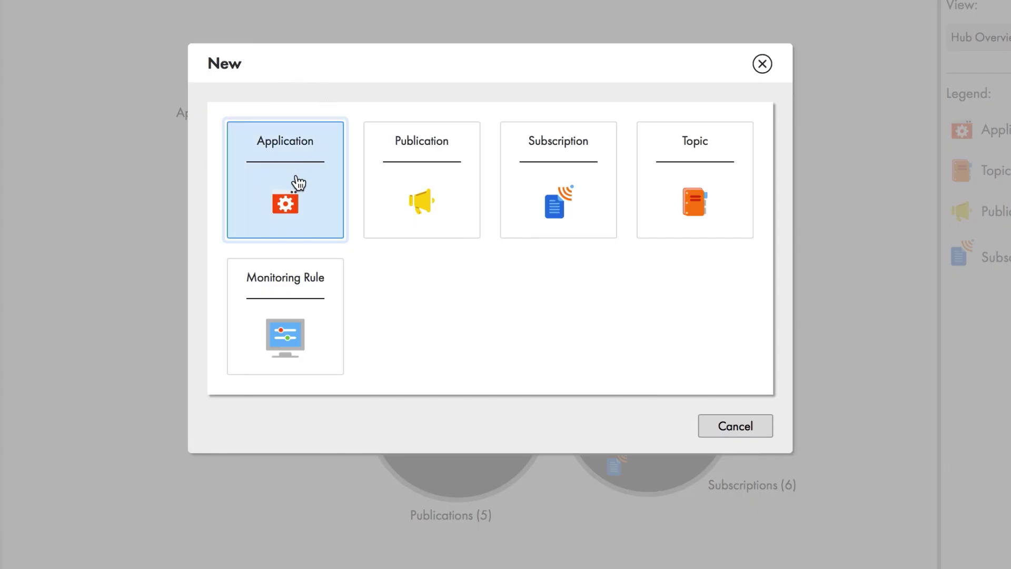
pyautogui.click(299, 183)
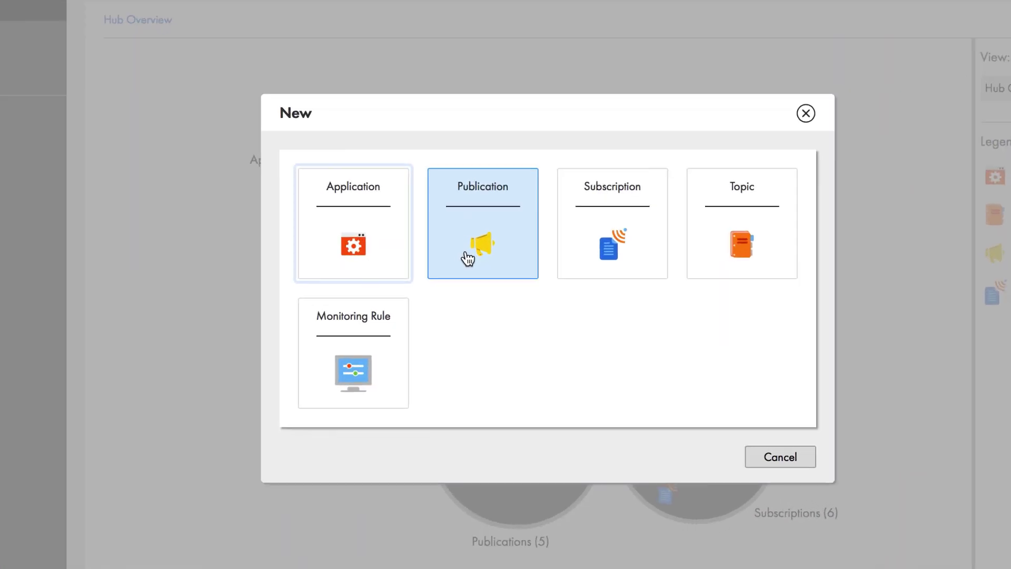
# Step: Create the Finance_Databse_Pub publication on the Accounts topic using task Pub_SFDC_Acct
pyautogui.click(445, 263)
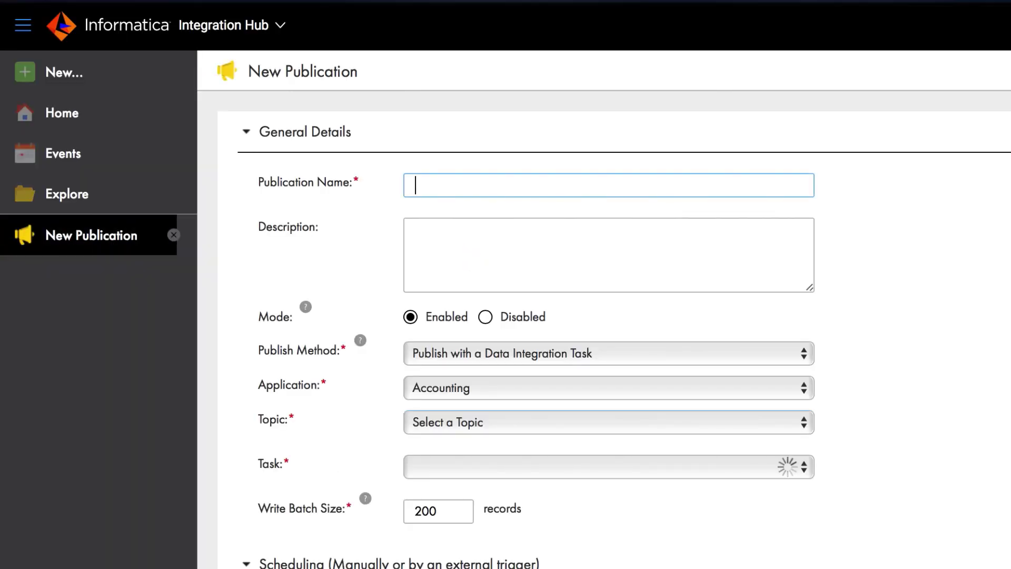
pyautogui.write('Finance_Databse_Pub')
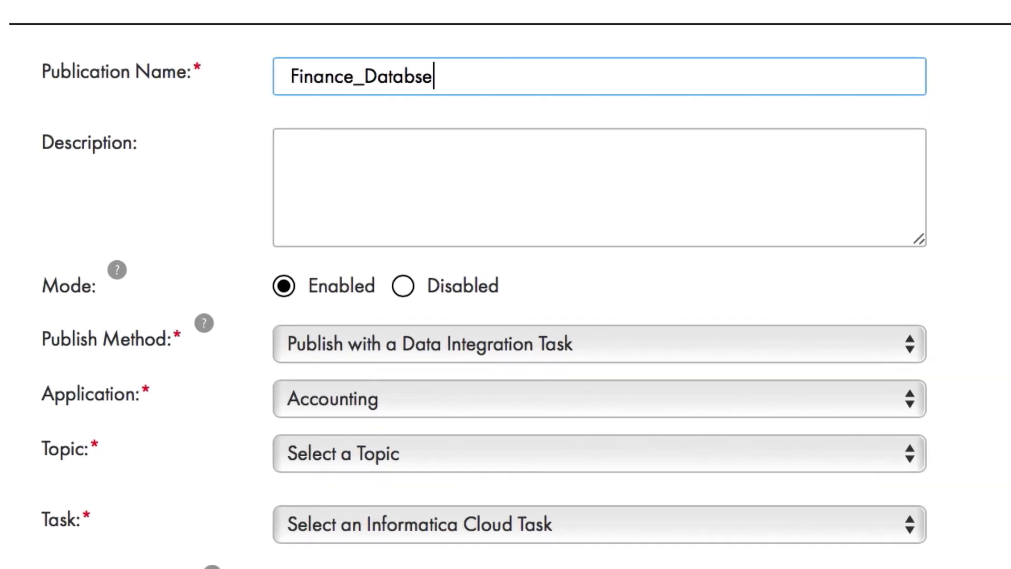
pyautogui.click(894, 455)
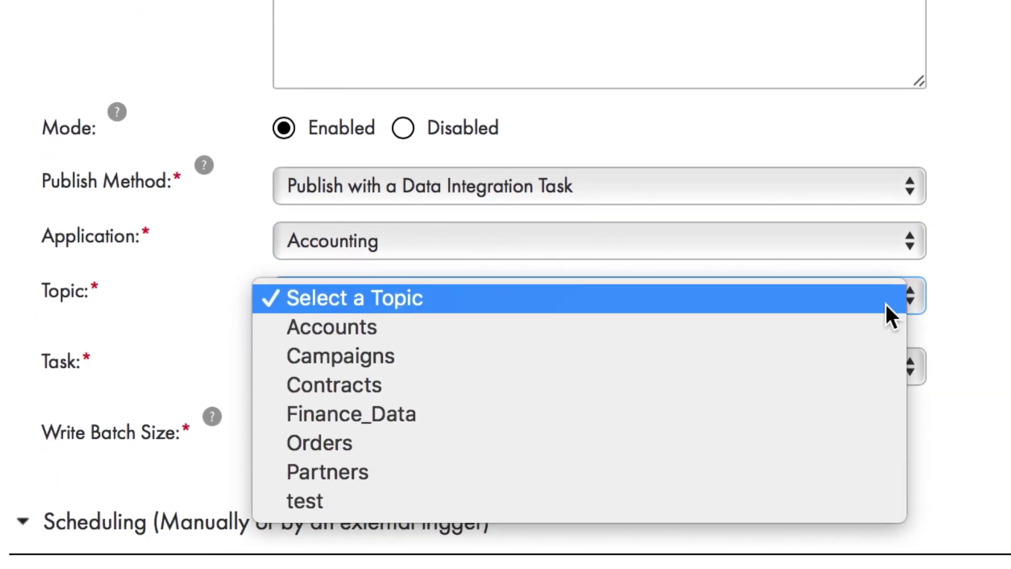
pyautogui.click(880, 327)
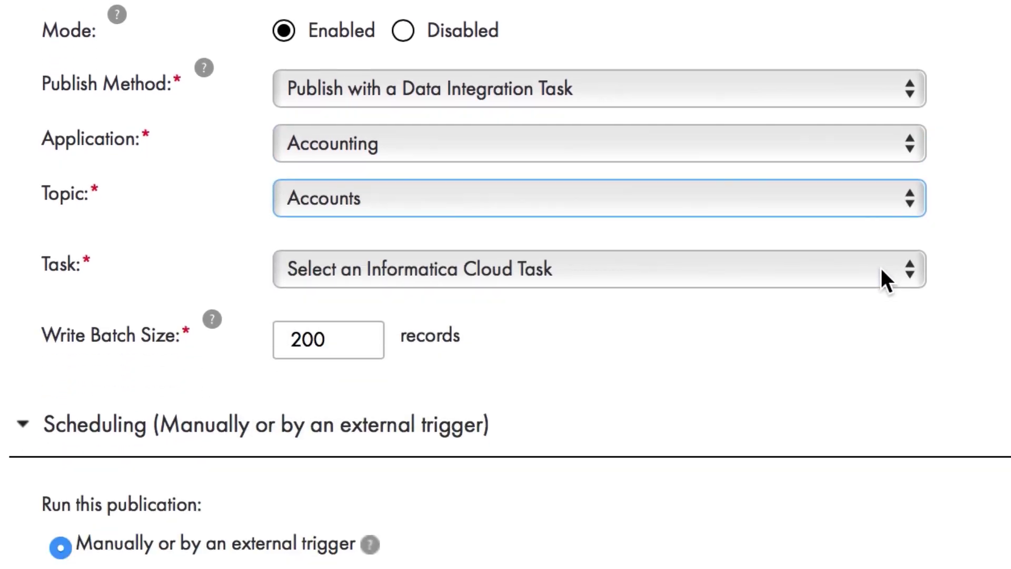
pyautogui.click(880, 168)
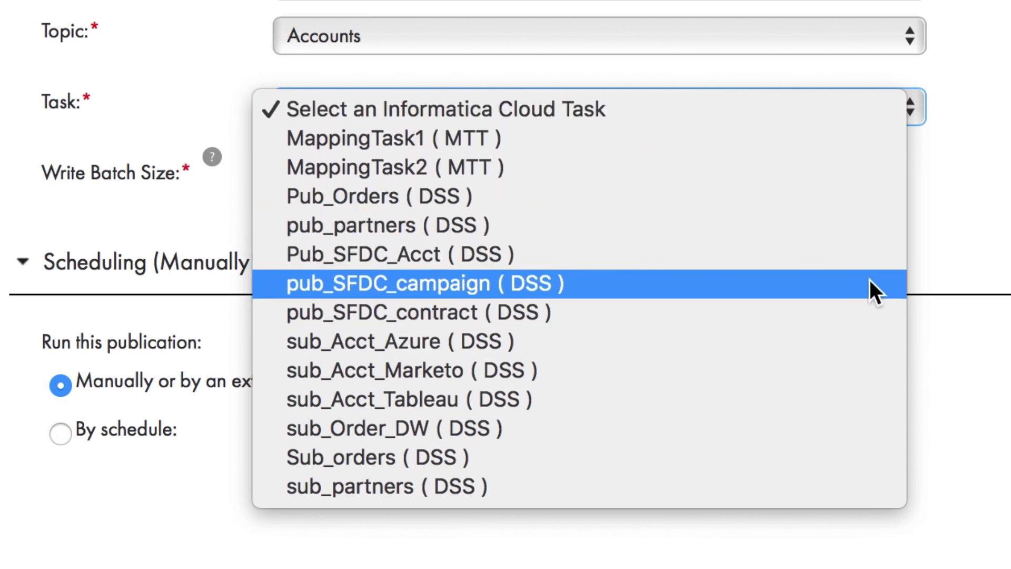
pyautogui.click(879, 262)
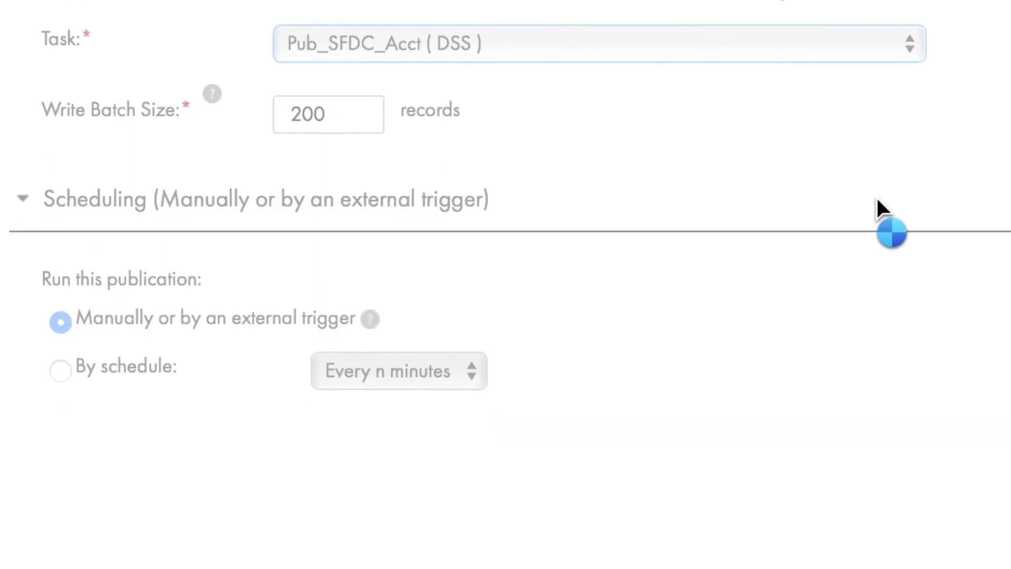
# Step: Schedule the publication to run by schedule, every n minutes
pyautogui.click(62, 251)
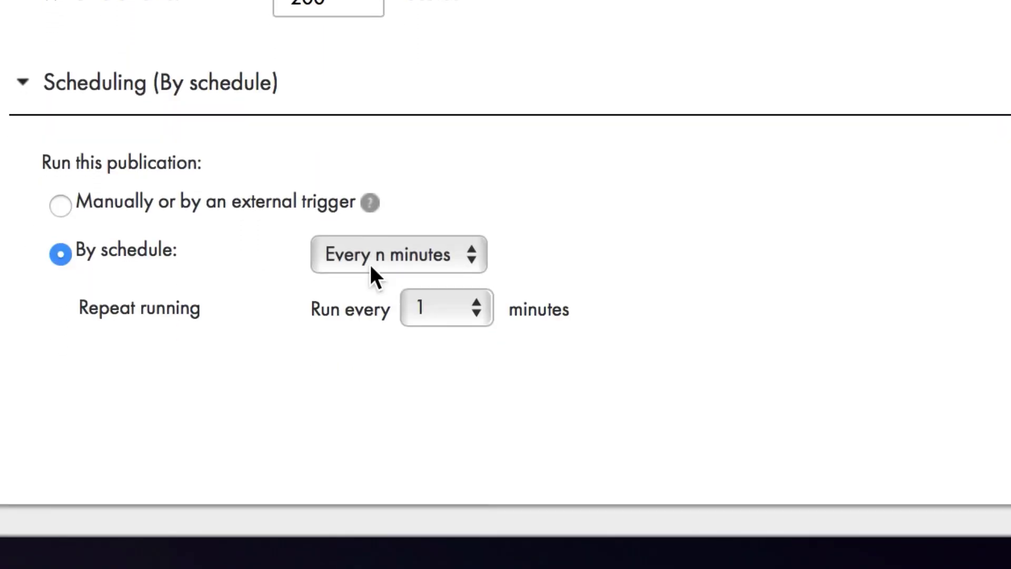
pyautogui.click(467, 259)
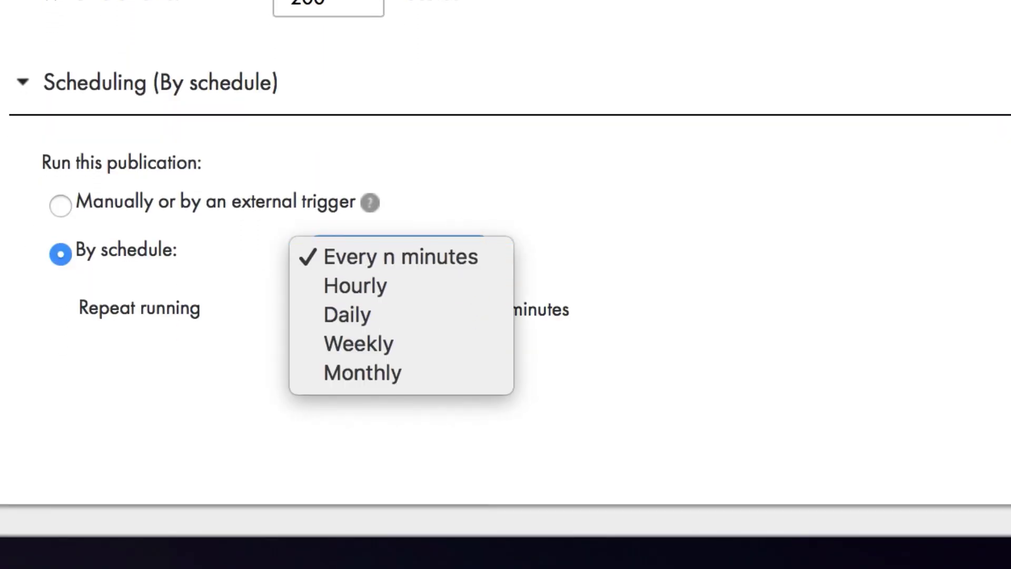
pyautogui.press('Escape')
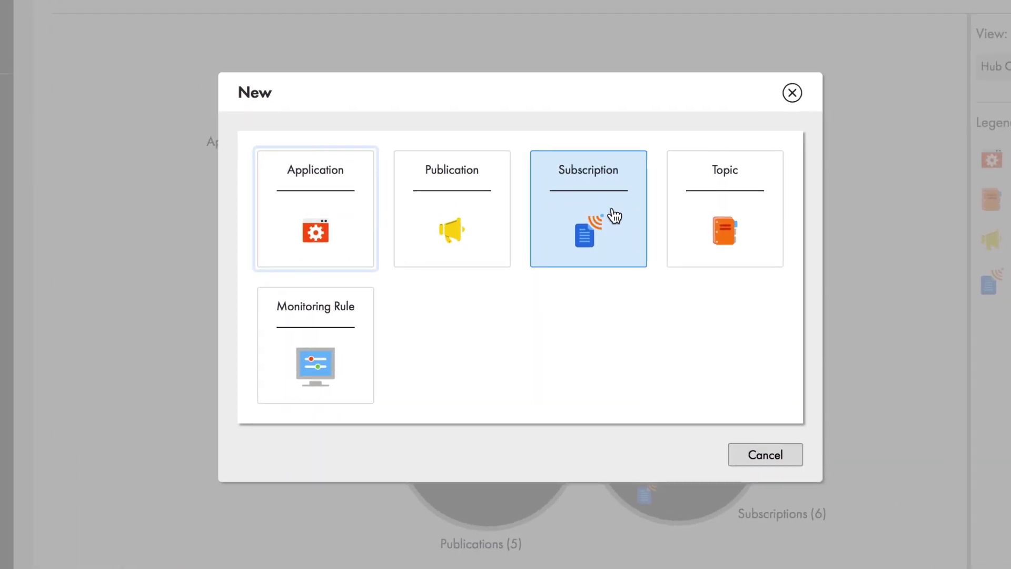
# Step: Draft an Accounts subscription with task sub_Acct_Marketo, running when published data is ready
pyautogui.click(593, 260)
pyautogui.write('Finance_Subscrib')
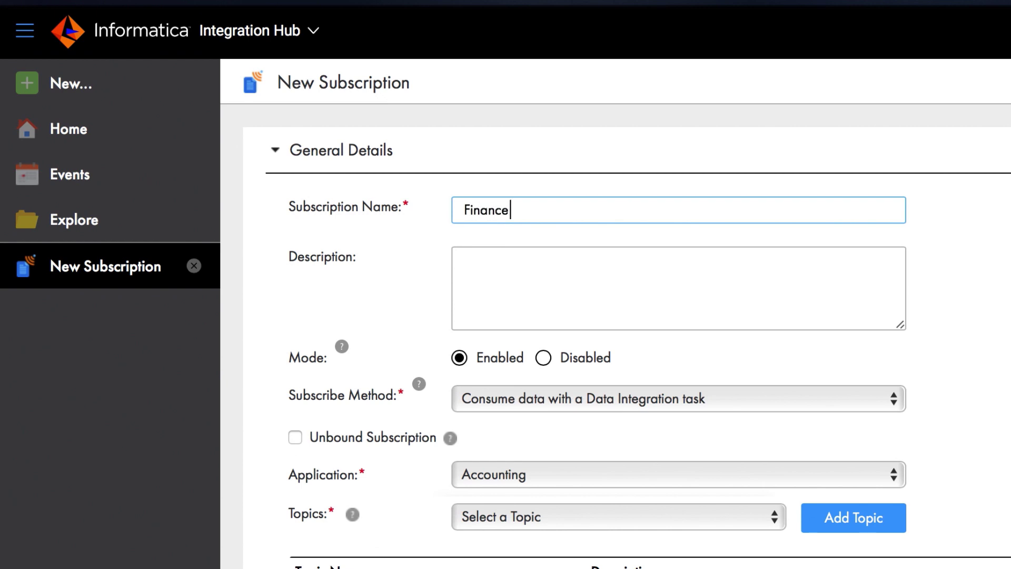
pyautogui.write('er')
pyautogui.click(563, 277)
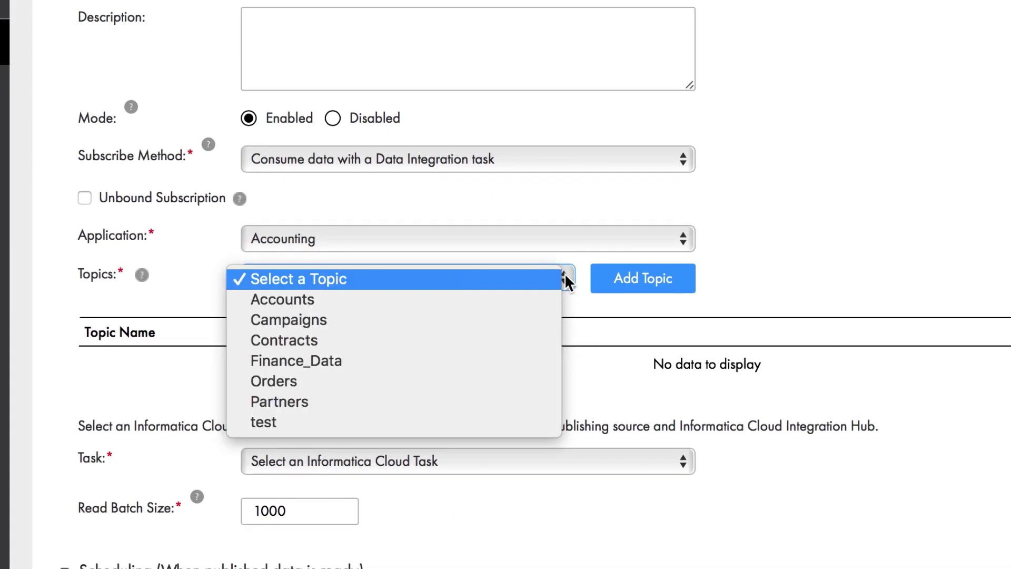
pyautogui.click(548, 303)
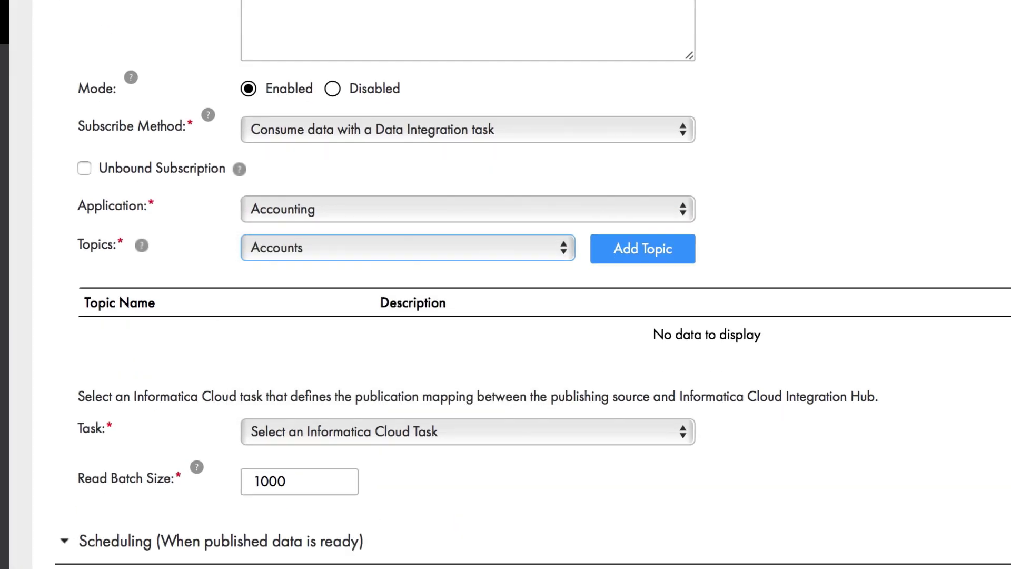
pyautogui.click(682, 163)
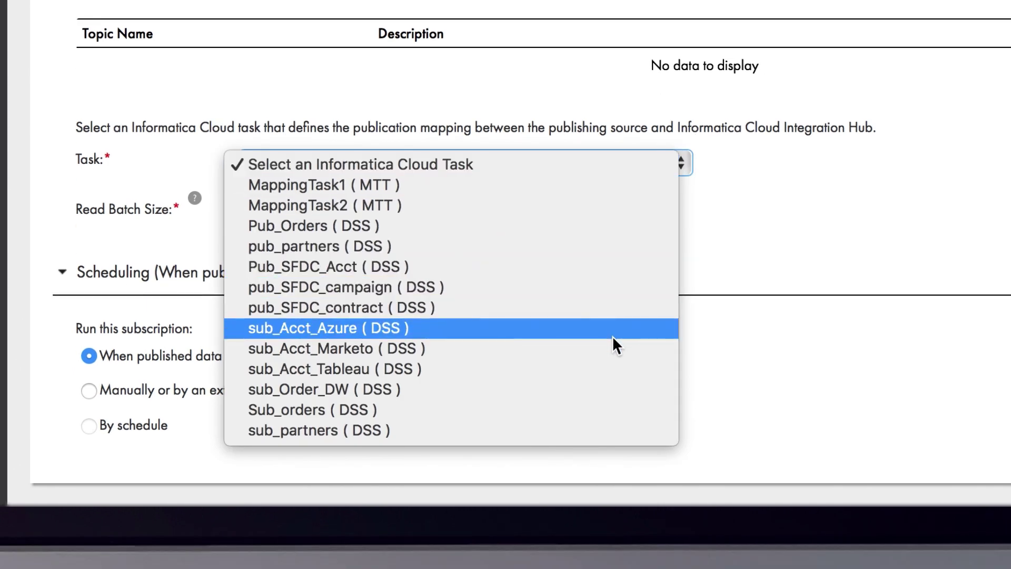
pyautogui.click(605, 350)
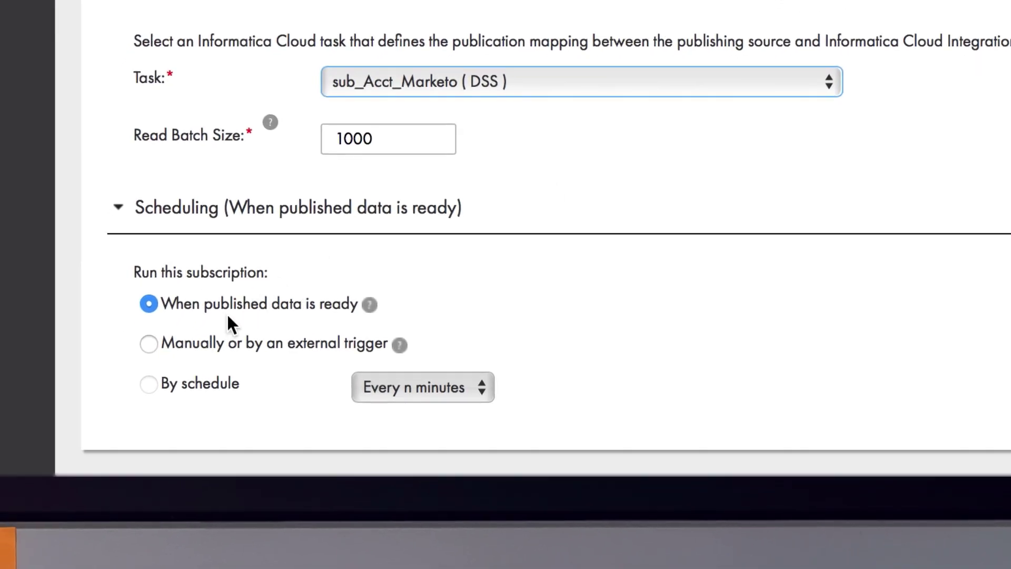
pyautogui.click(151, 343)
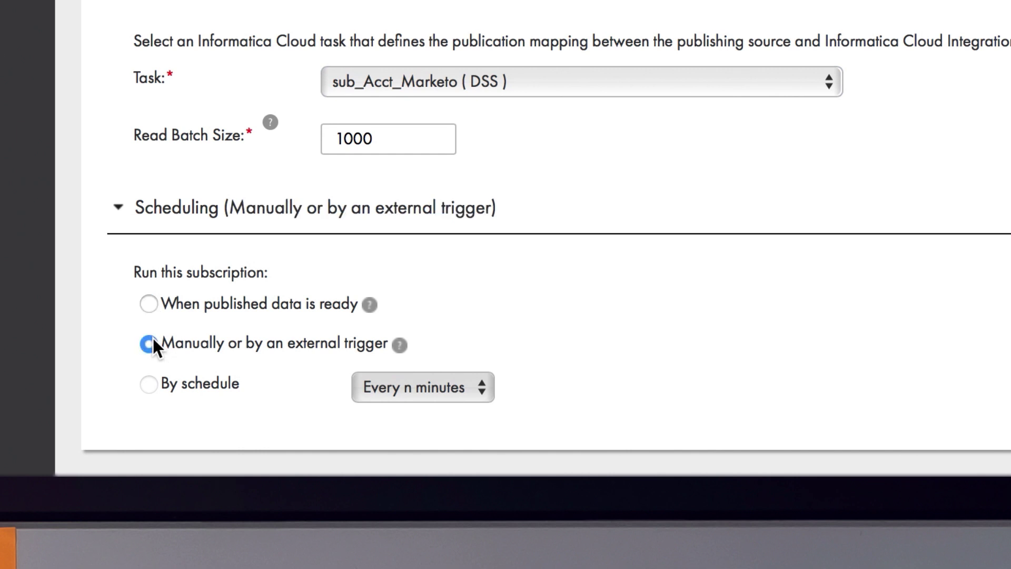
pyautogui.click(150, 304)
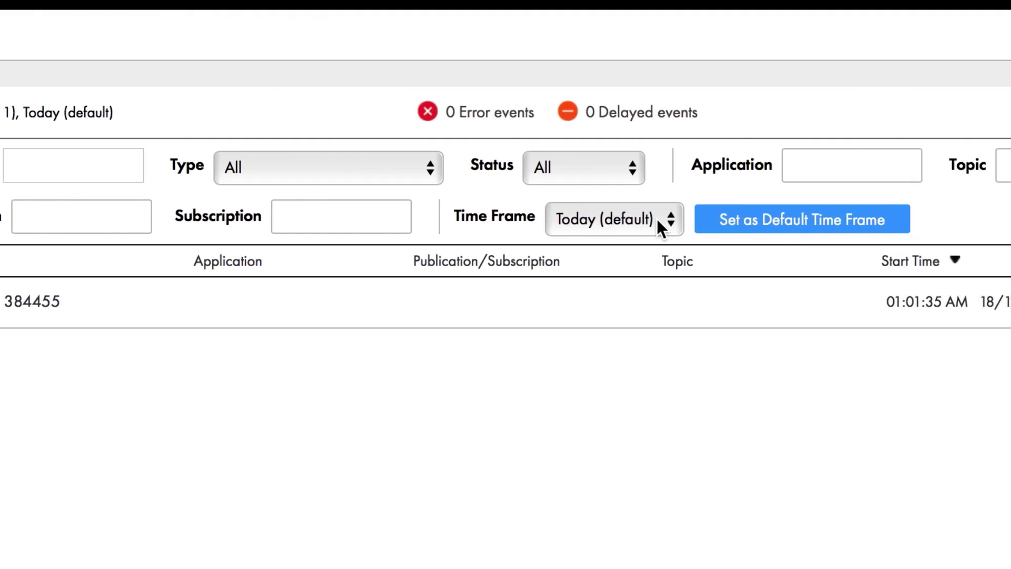
# Step: Set the Events page time frame to Last 30 days
pyautogui.click(648, 220)
pyautogui.click(616, 288)
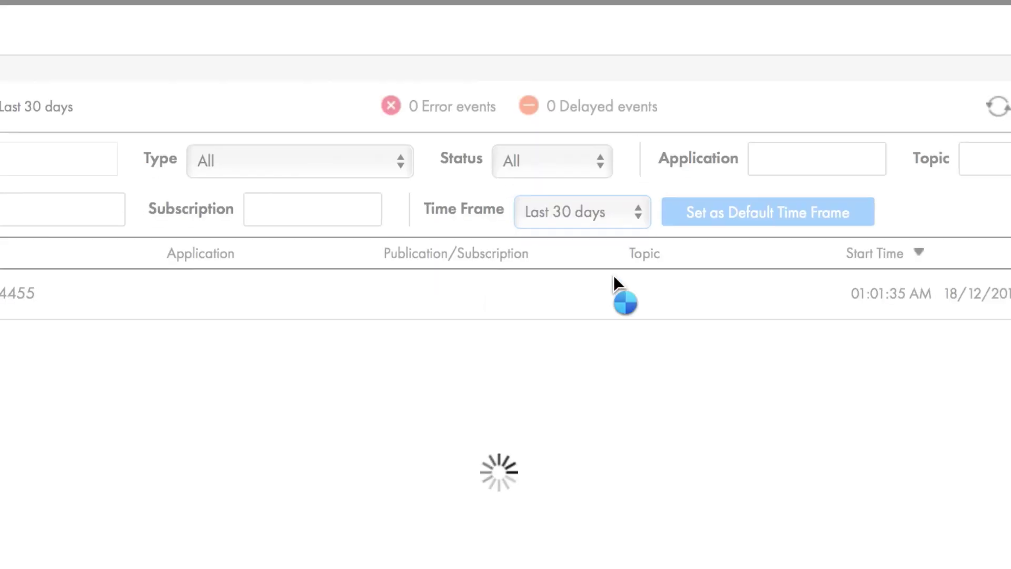
pyautogui.scroll(-2, 308, 272)
pyautogui.scroll(-5, 309, 273)
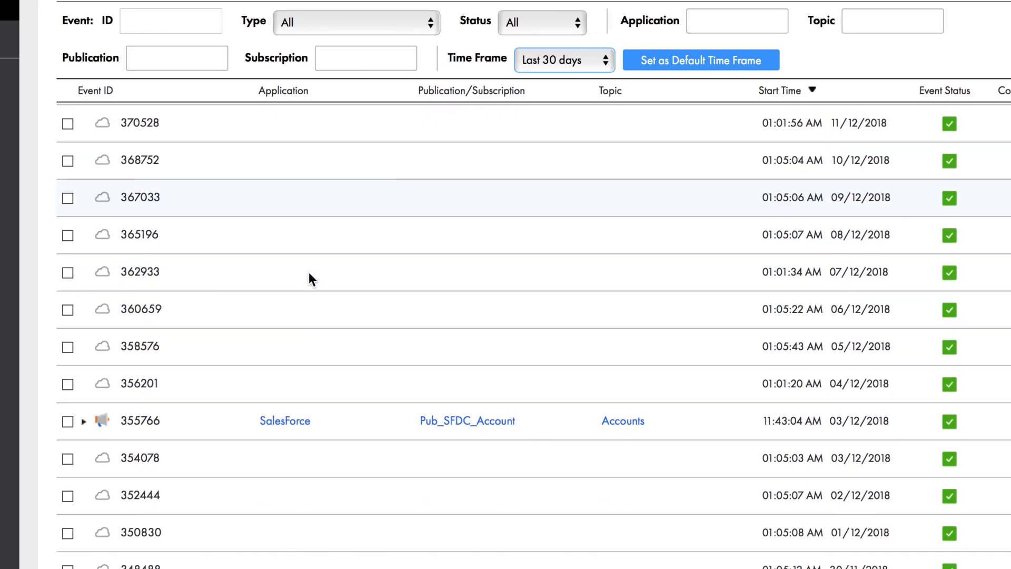
pyautogui.scroll(-4, 309, 272)
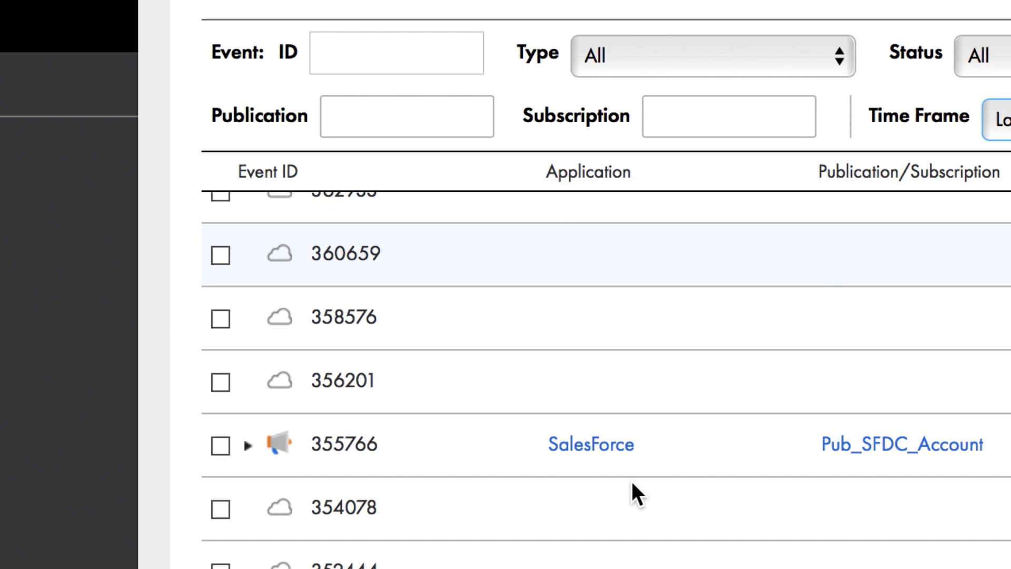